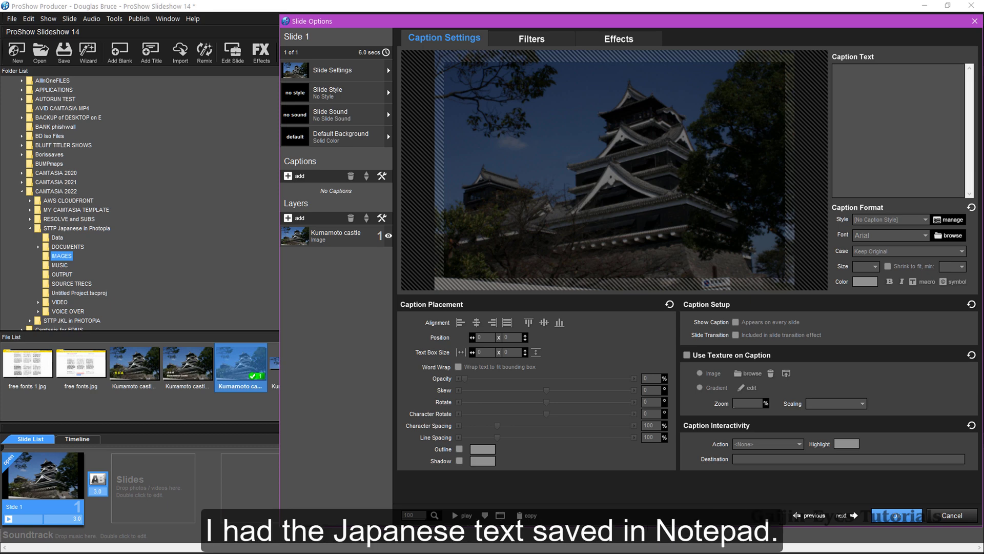
Step: Copy the Japanese text 熊本城 from the Notepad file and paste it into a new caption on Slide 1 in ProShow Producer
key("alt+Tab")
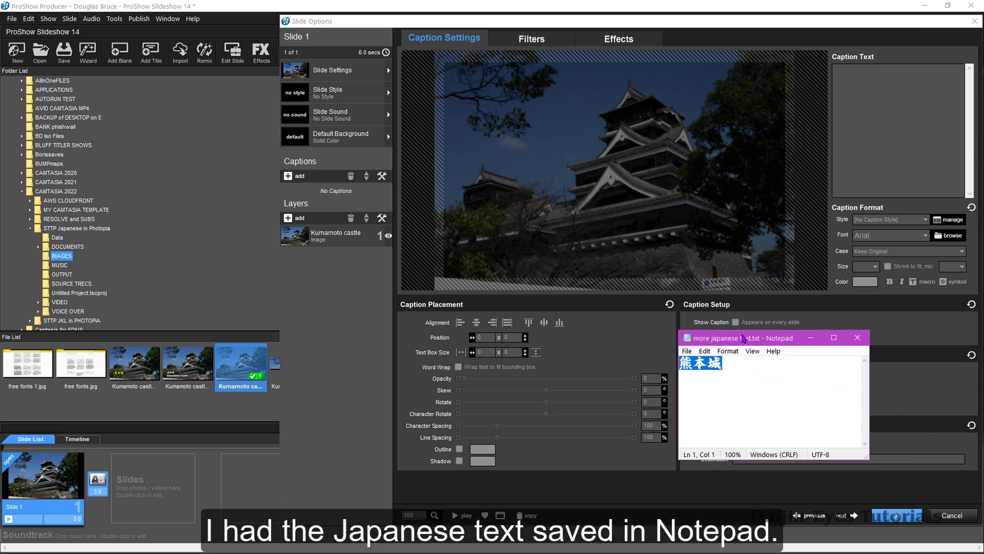
left_click(779, 379)
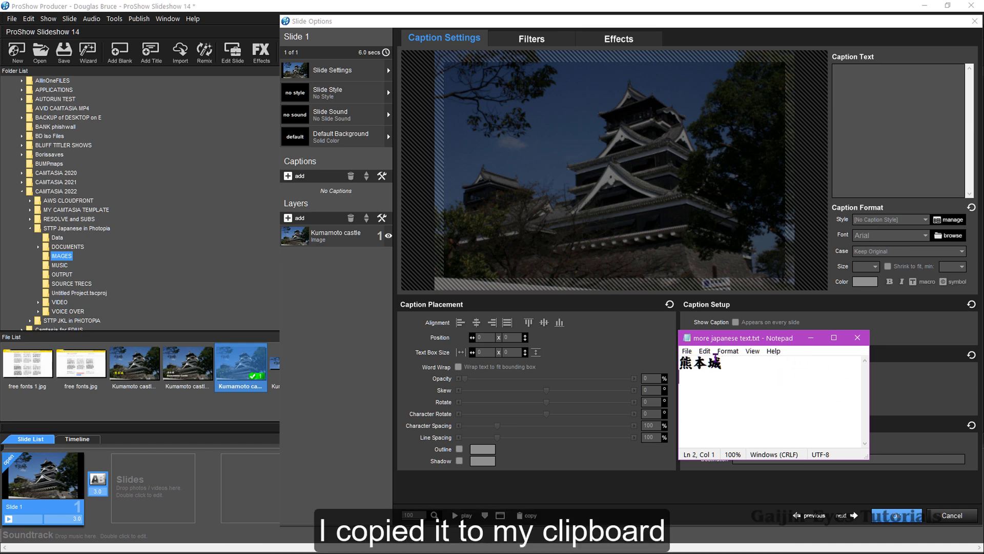
left_click_drag(729, 364, 681, 365)
key("ctrl+c")
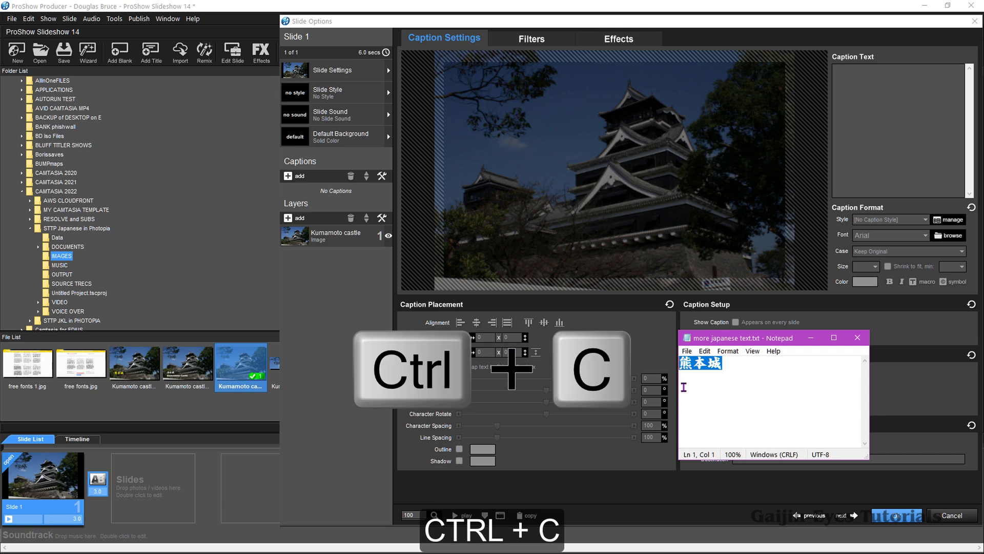
left_click_drag(739, 341, 966, 413)
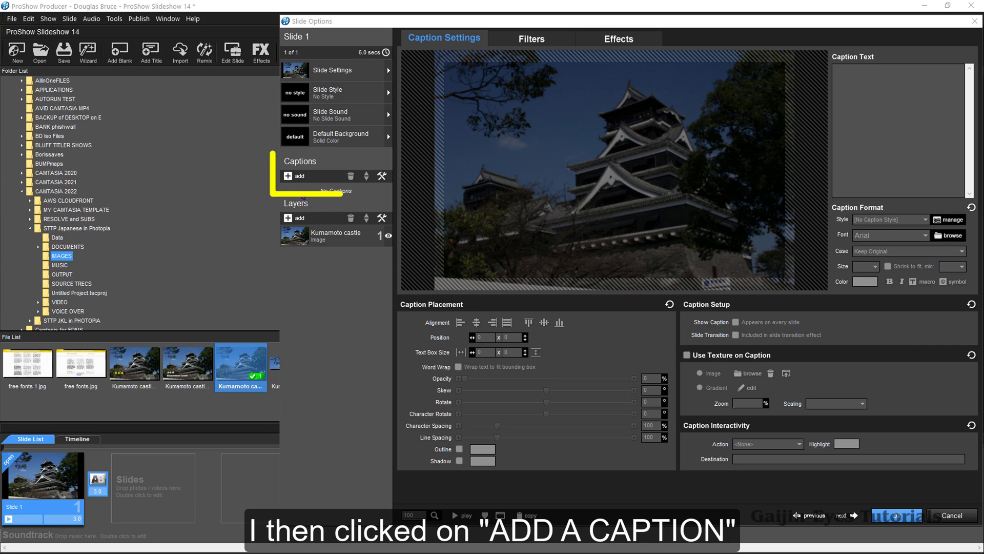
left_click(288, 176)
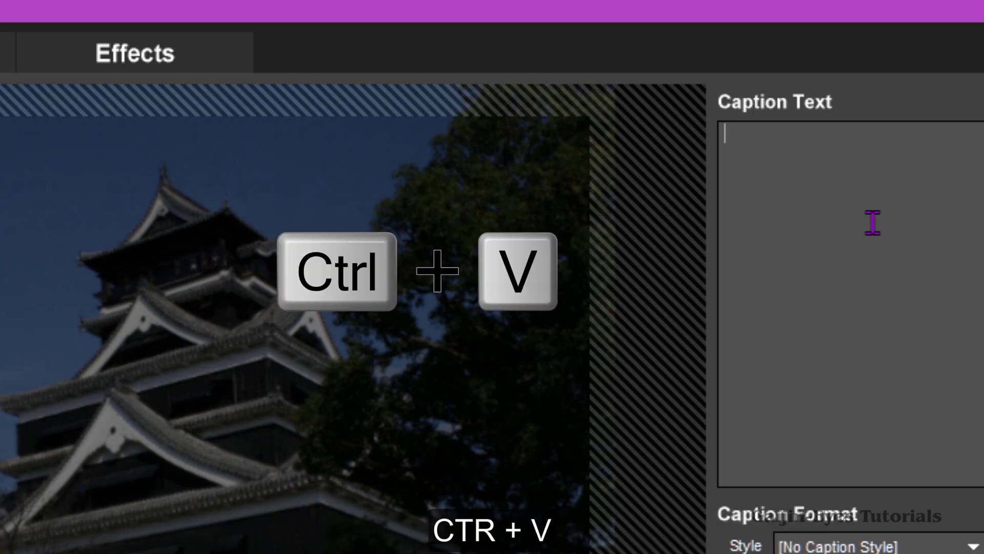
key("ctrl+v")
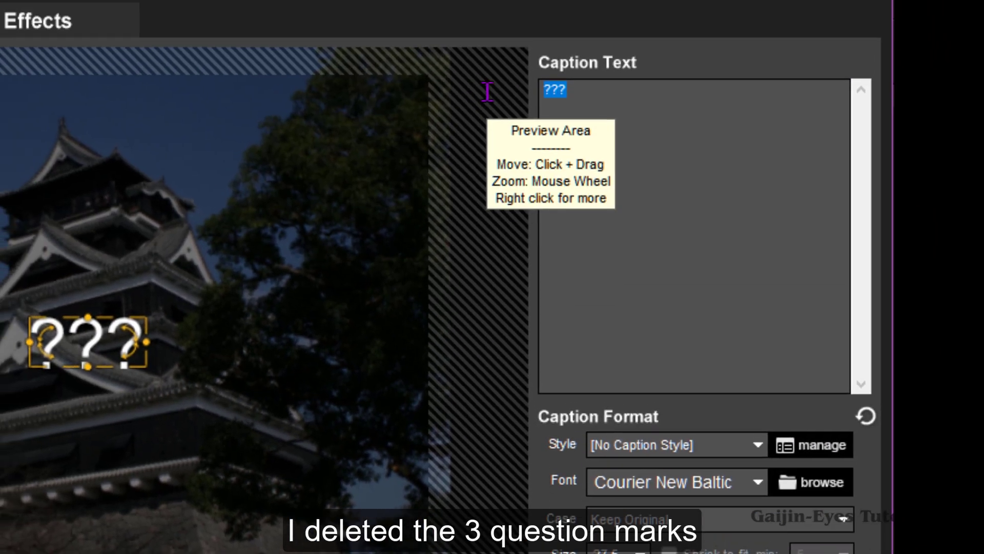
Step: Set the caption font to DFGKaiSho-UB and replace the question marks by pasting the copied Japanese text again
key("Delete")
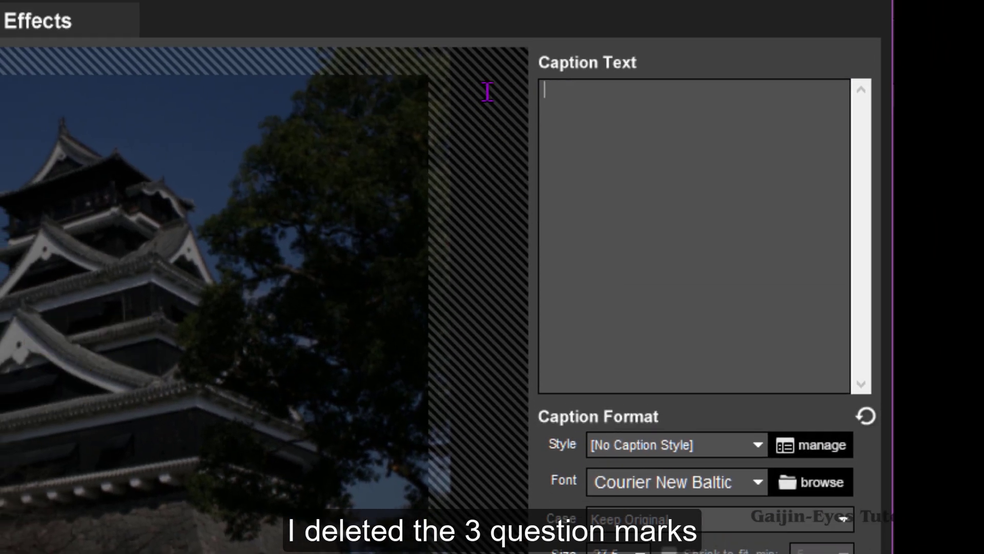
left_click(758, 482)
scroll(676, 522, "down", 5)
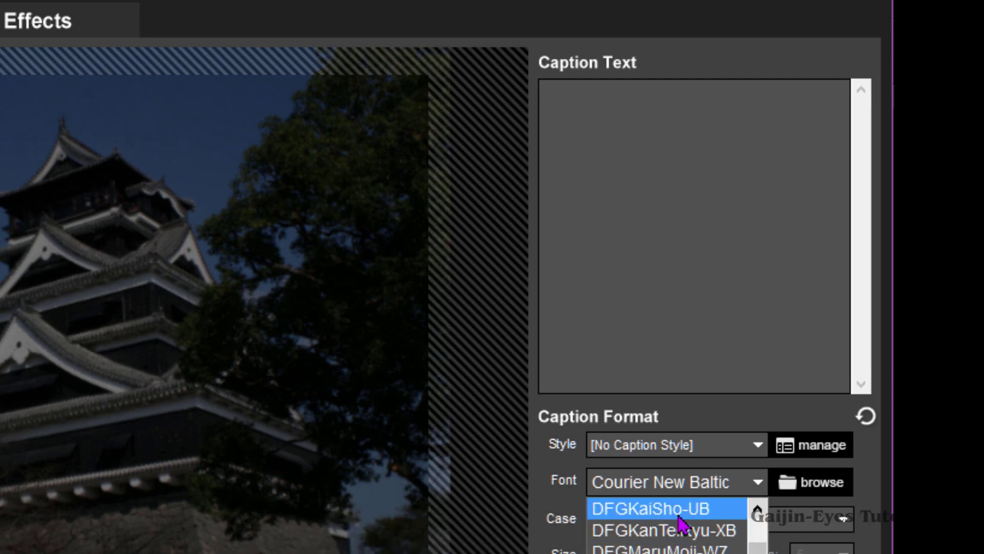
left_click(679, 516)
left_click(634, 118)
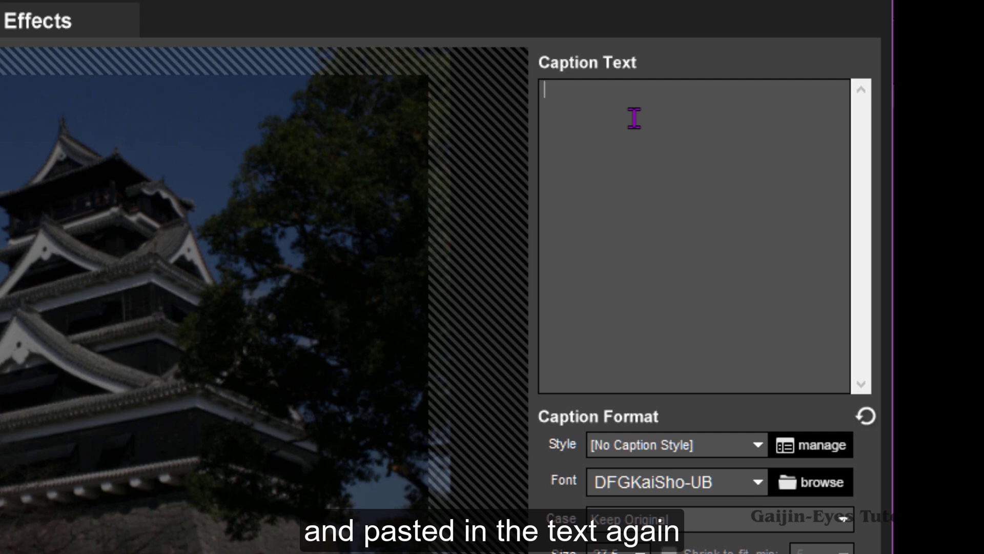
key("ctrl+v")
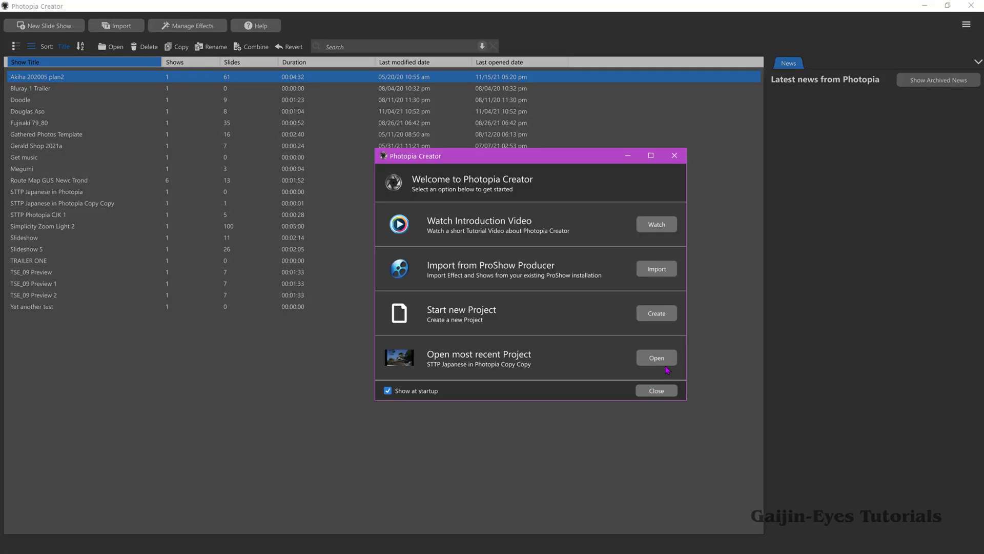
Step: In Photopia Creator, open the most recent project and add the Kumamoto castle photo as the first slide
left_click(664, 360)
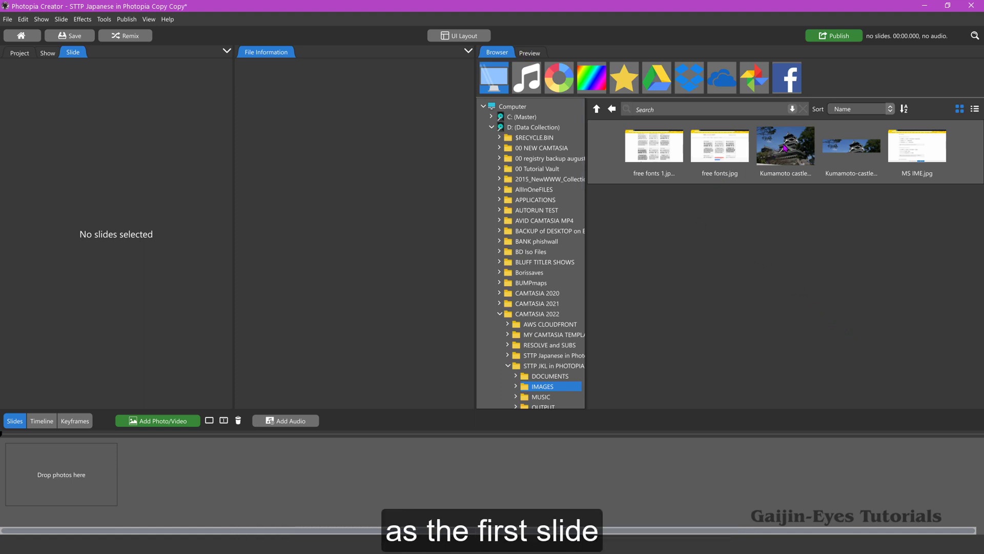
left_click_drag(784, 148, 85, 491)
Step: Copy the Japanese text 熊本城 from the Notepad file more japanese text.txt
left_click_drag(983, 395, 750, 345)
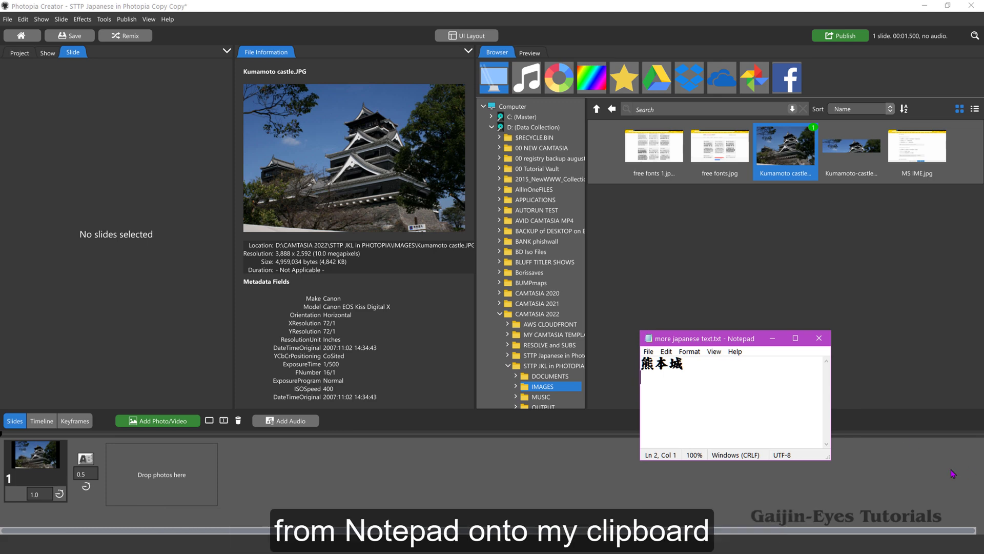
left_click(689, 366)
left_click_drag(689, 365, 639, 365)
key("ctrl+c")
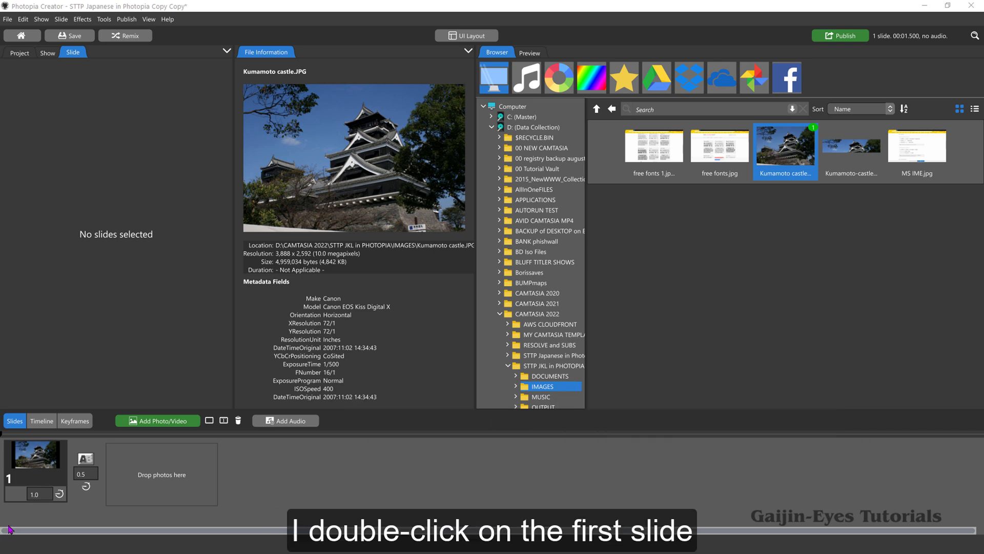
Step: Add a caption to the first slide, paste the copied Japanese text into it and select that text
double_click(36, 460)
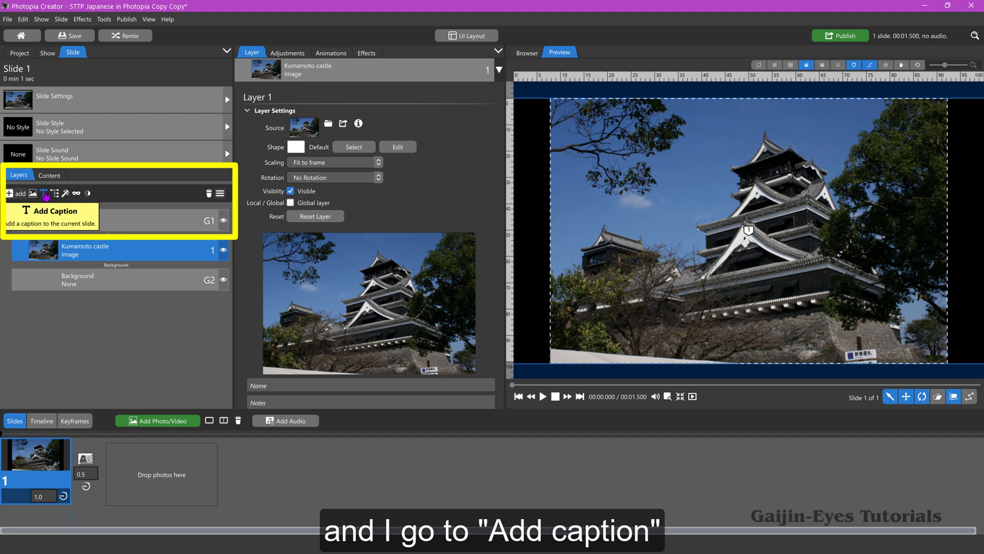
left_click(44, 193)
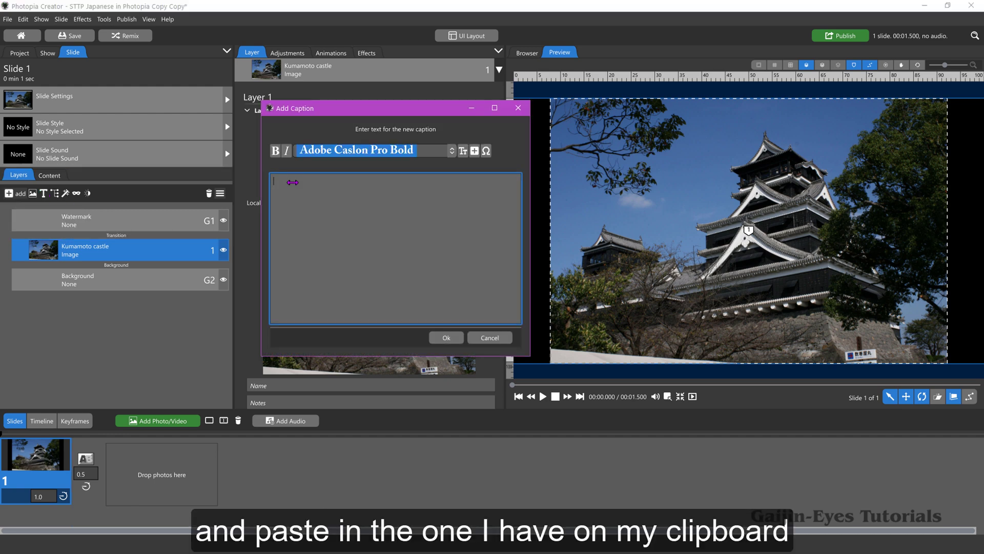
key("ctrl+v")
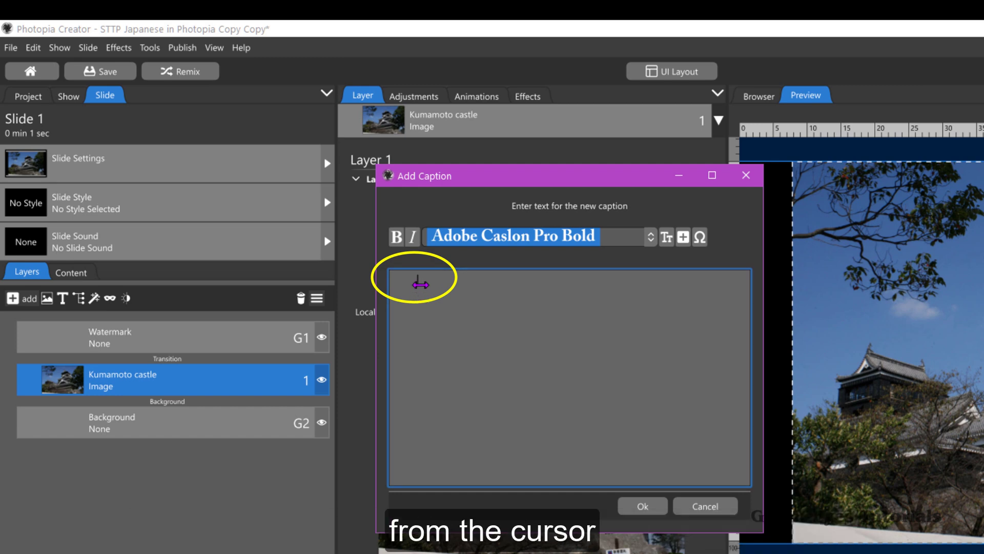
left_click_drag(418, 283, 389, 282)
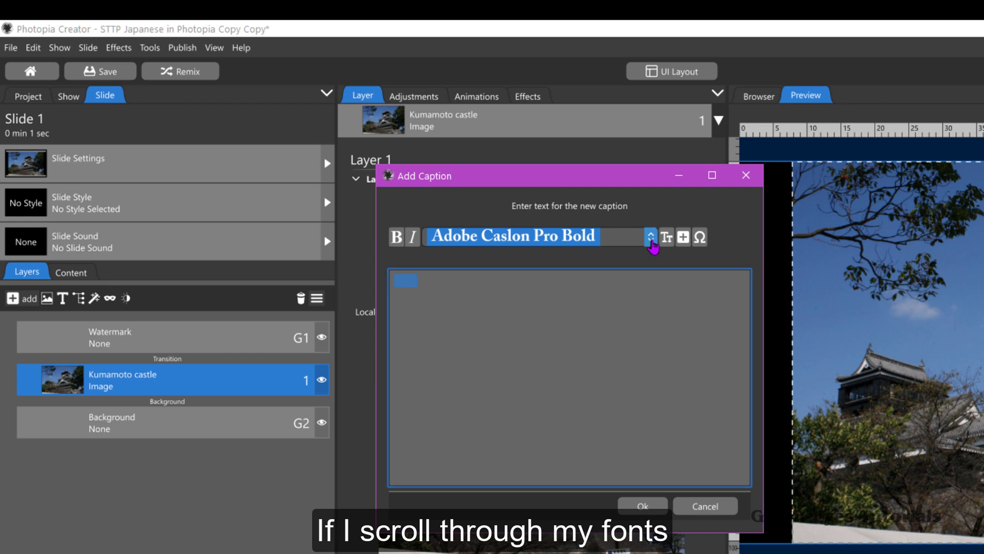
Step: Create the caption in the A-OTF Shin Go Pro H font and move it to the photo's lower left, at about -35 horizontal and 33 vertical
left_click(651, 241)
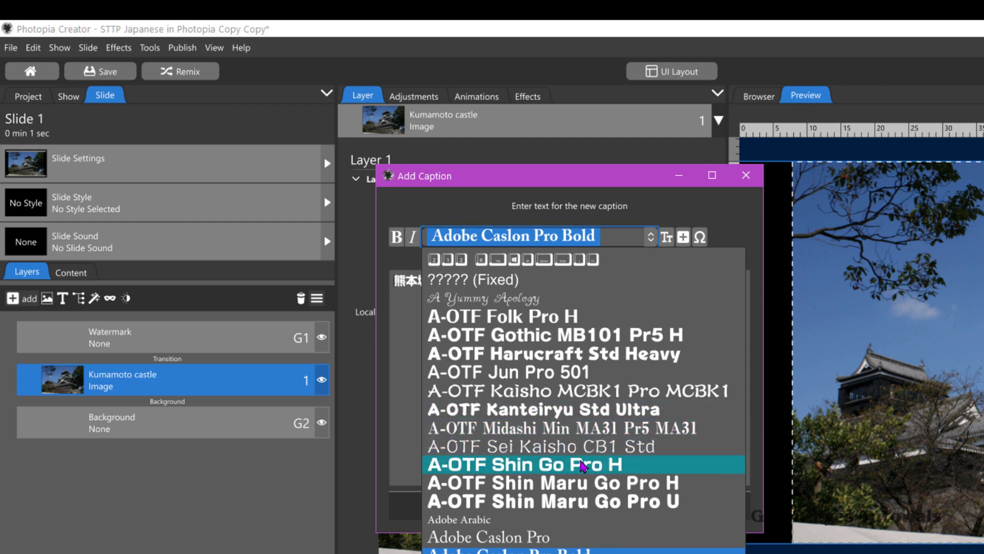
left_click(582, 463)
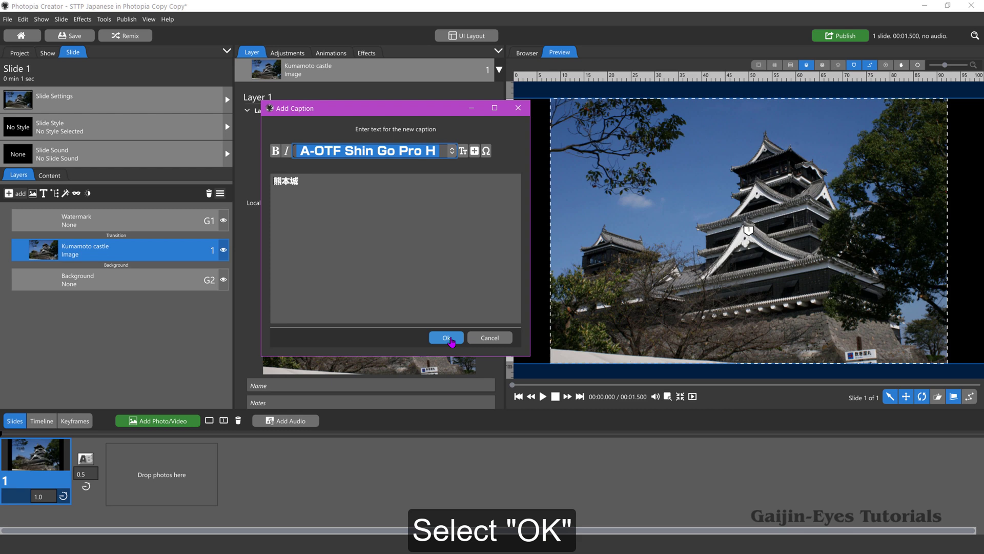
left_click(446, 338)
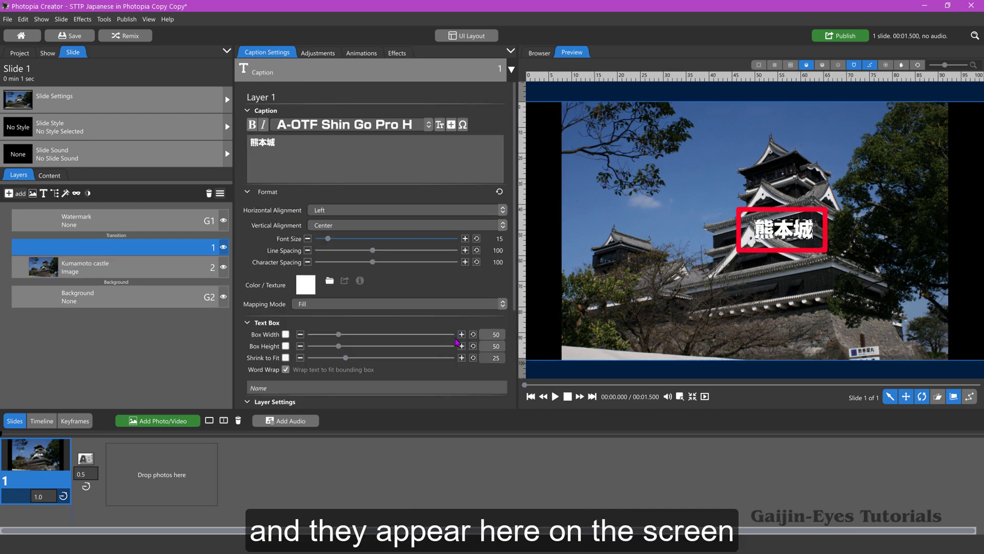
left_click_drag(786, 231, 624, 330)
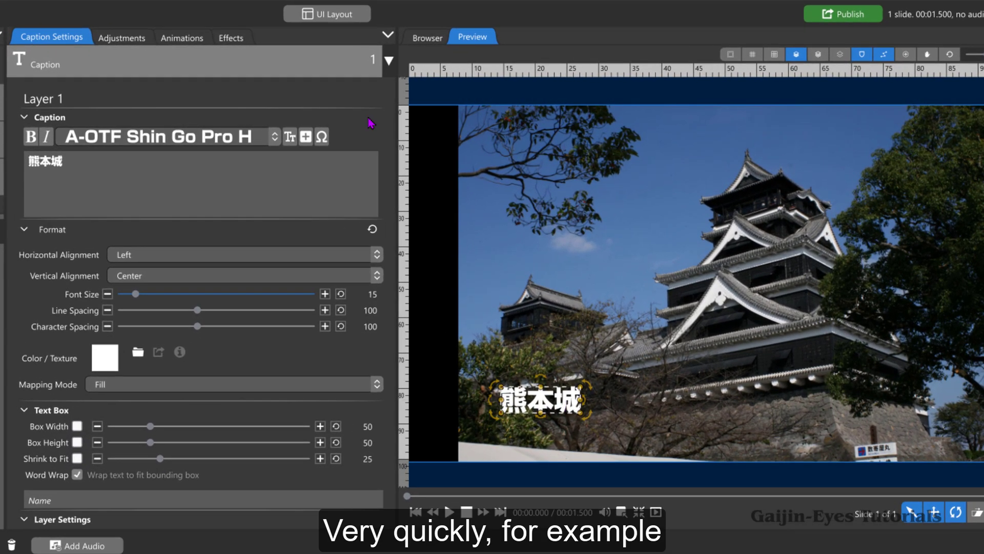
Step: Turn on the caption's outline and colour it red, #FC0606FF
left_click(118, 41)
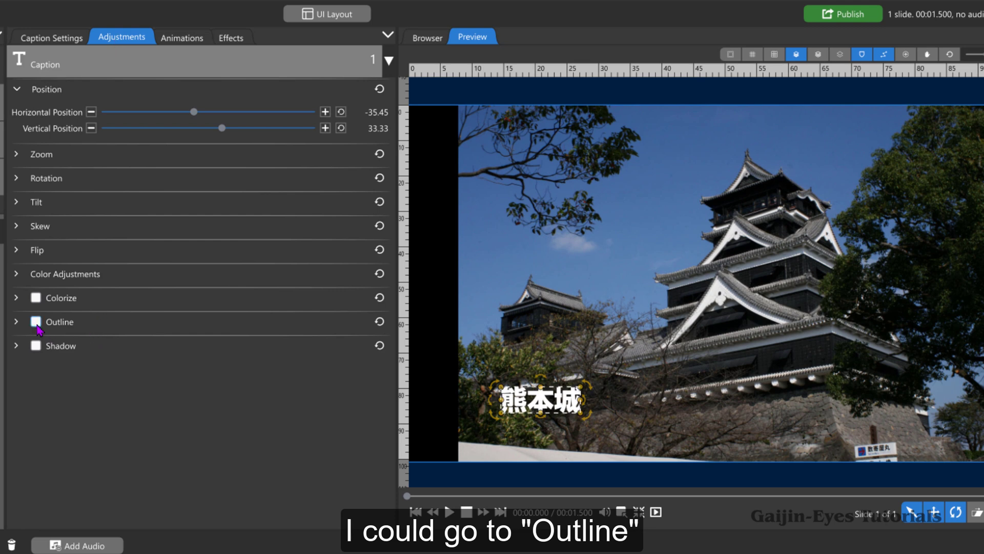
left_click(36, 321)
left_click(99, 344)
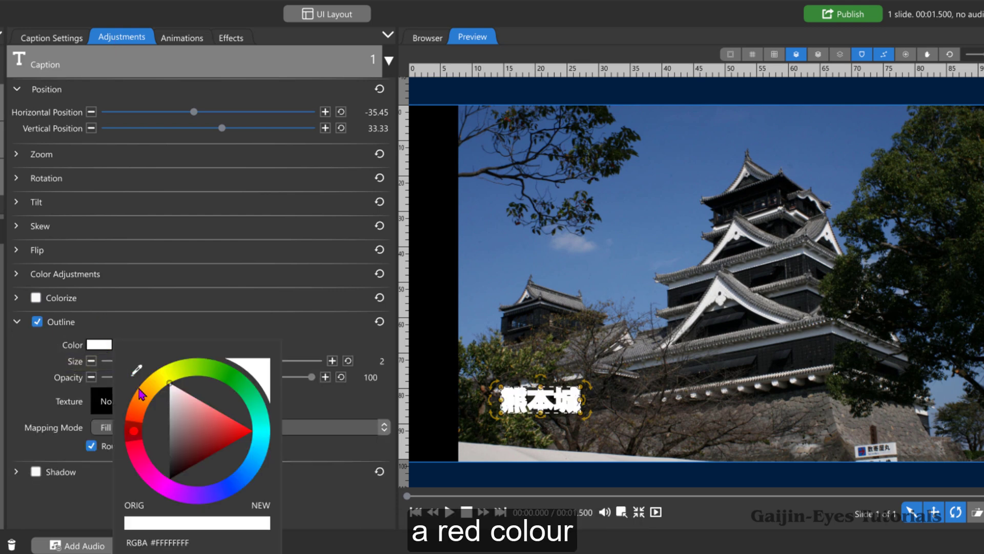
left_click(251, 431)
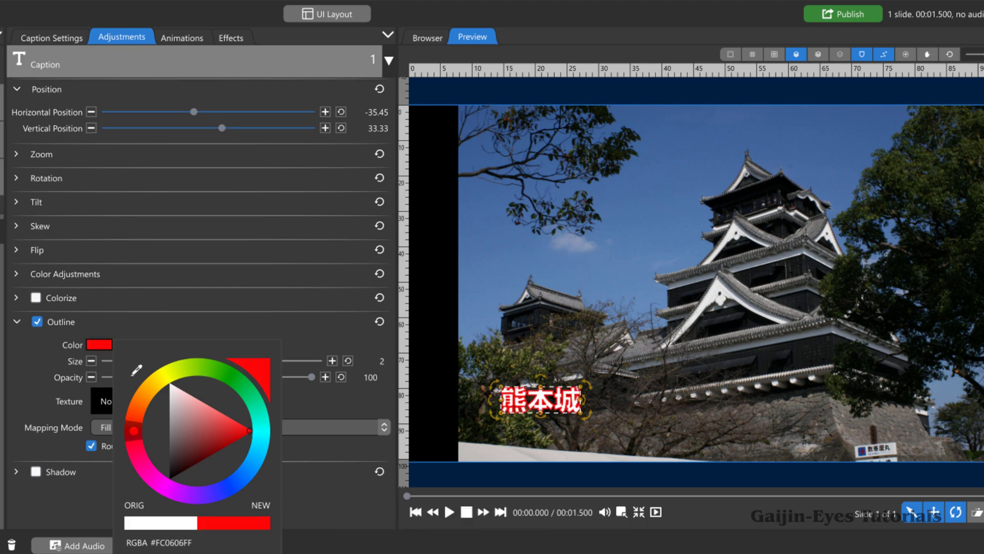